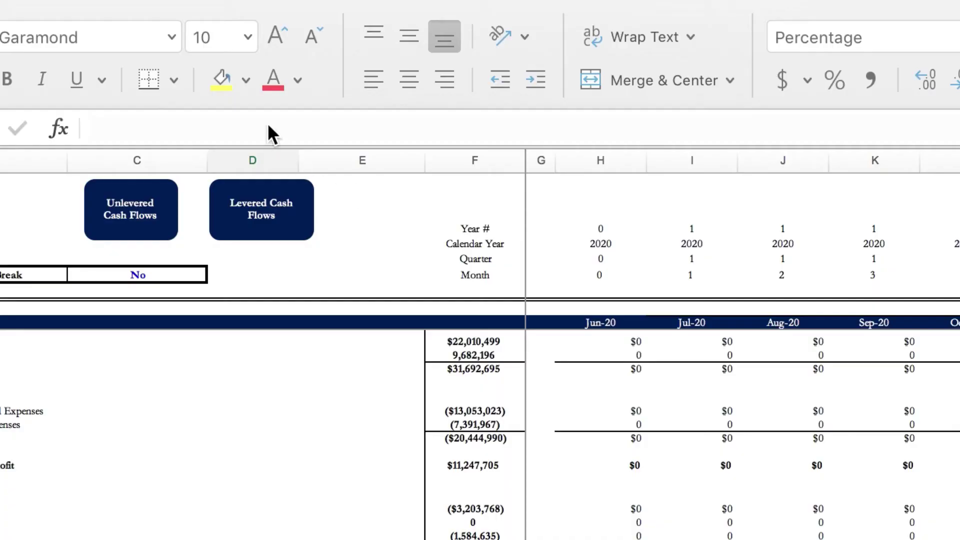
# Start writing an =XIRR(,,) formula in a cell next to the cash flows
pyautogui.click(268, 125)
pyautogui.write('=')
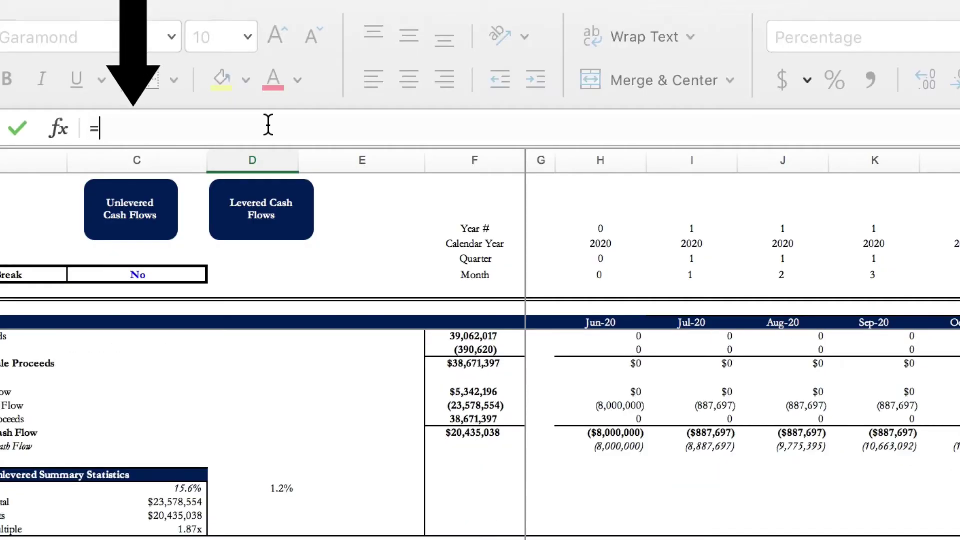
pyautogui.write('XIRR(')
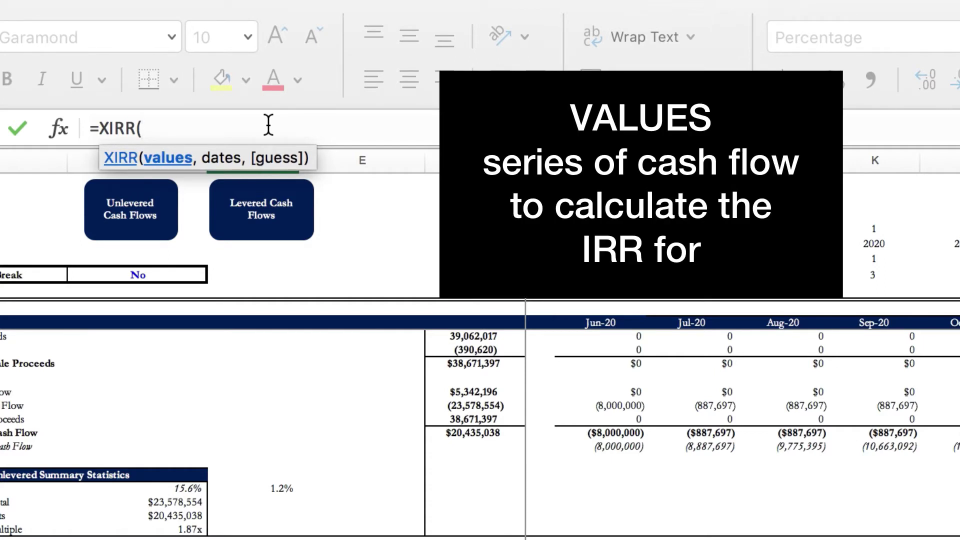
pyautogui.write(',')
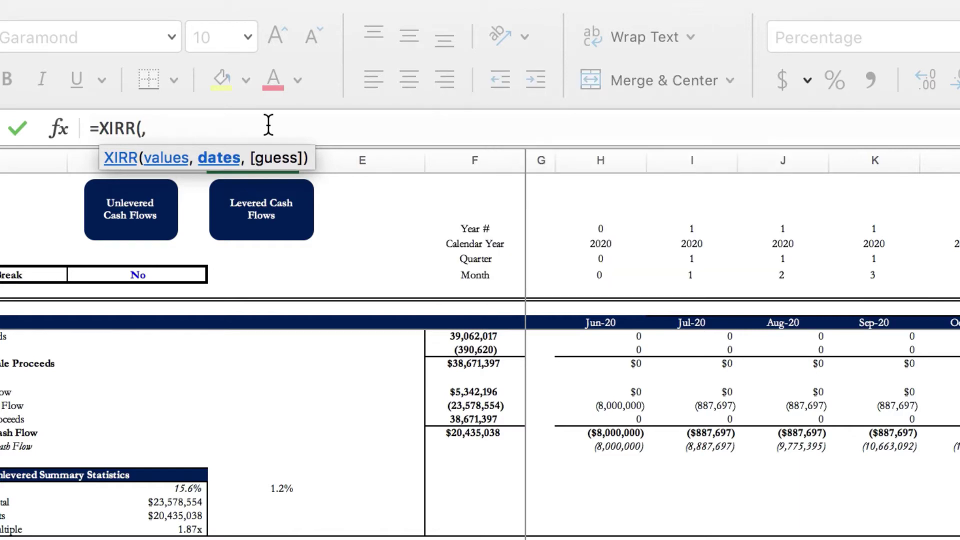
pyautogui.write(',')
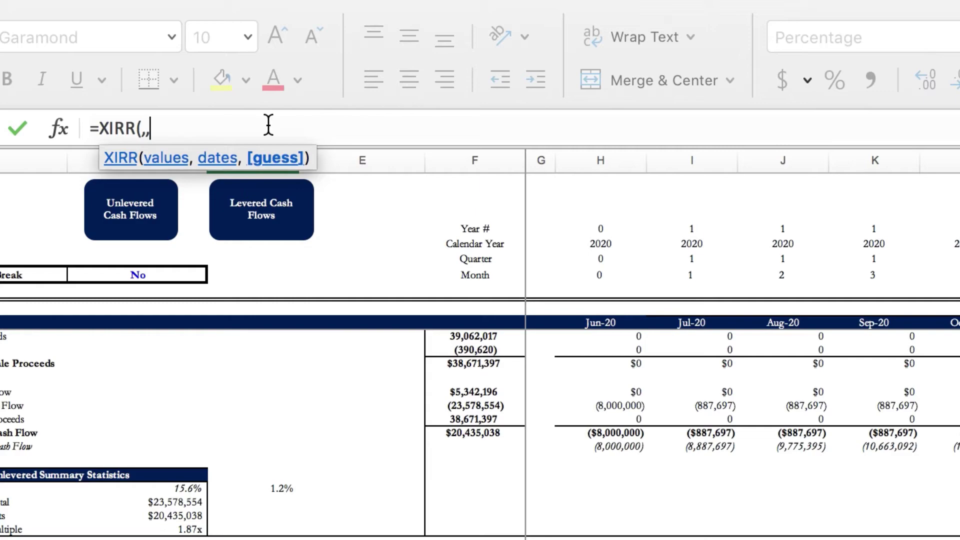
# Delete the half-written XIRR formula and scroll down to the Unlevered Summary Statistics
pyautogui.moveTo(256, 126); pyautogui.dragTo(68, 130)
pyautogui.press('BackSpace')
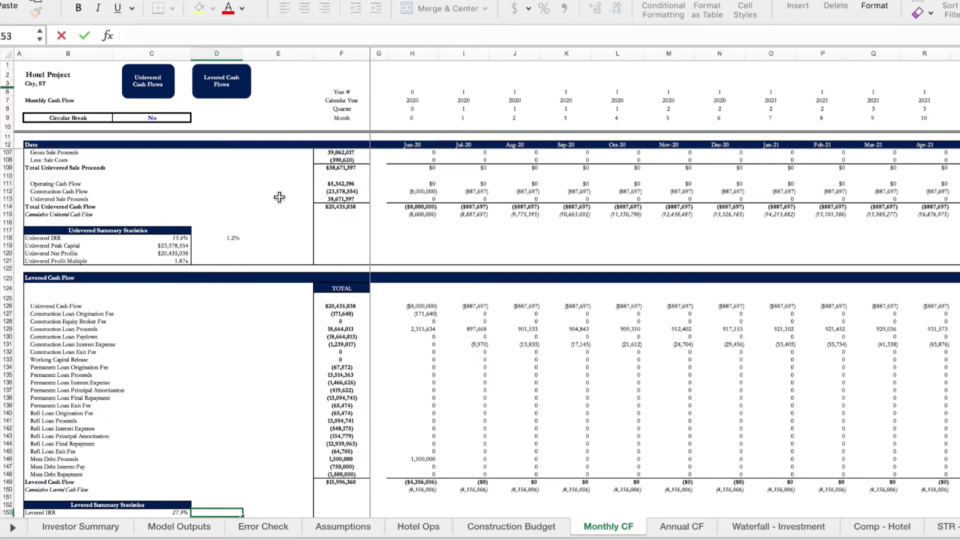
pyautogui.click(363, 418)
pyautogui.scroll(10, 278, 262)
pyautogui.scroll(8, 278, 262)
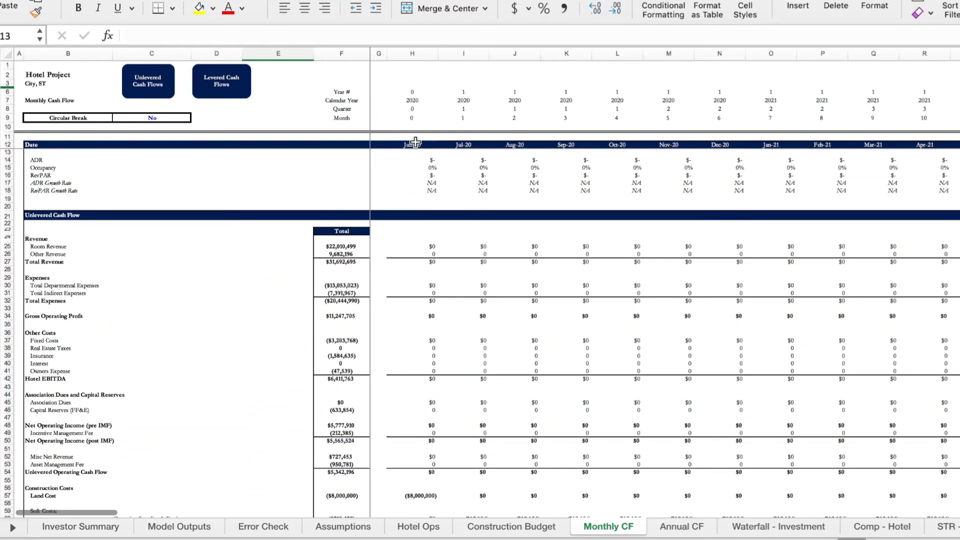
pyautogui.scroll(-5, 419, 255)
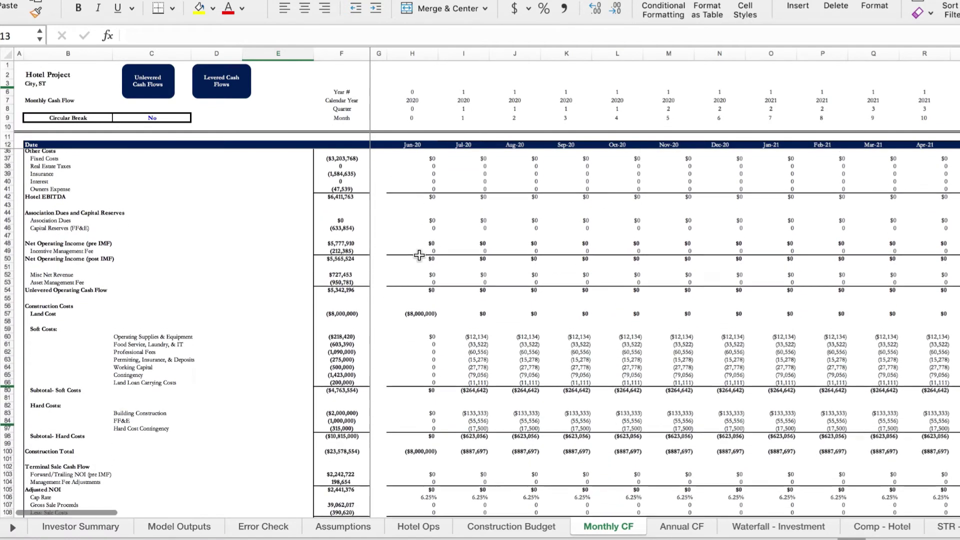
pyautogui.scroll(-5, 419, 255)
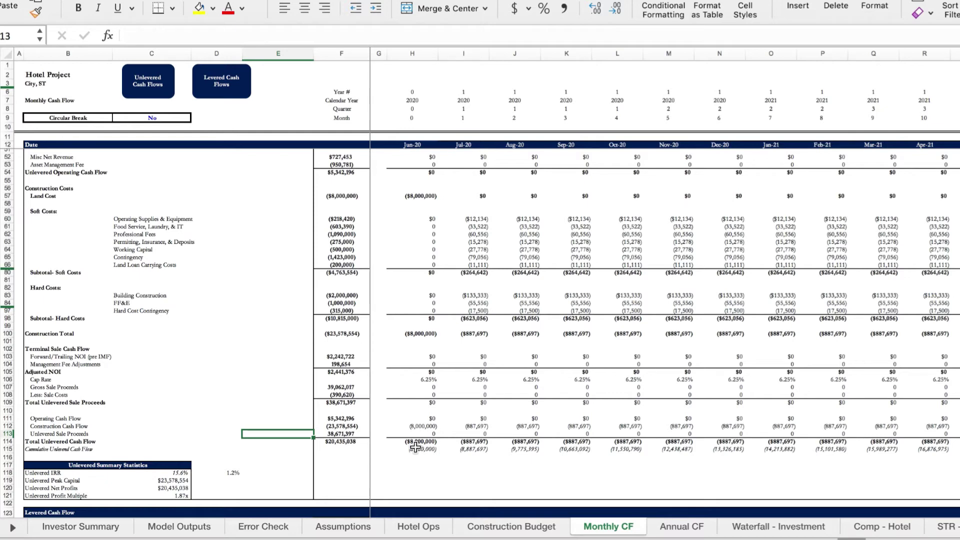
# Show C118's Unlevered IRR formula =XIRR(H114:EK114,H12:EK12), which gives 15.6%
pyautogui.click(209, 466)
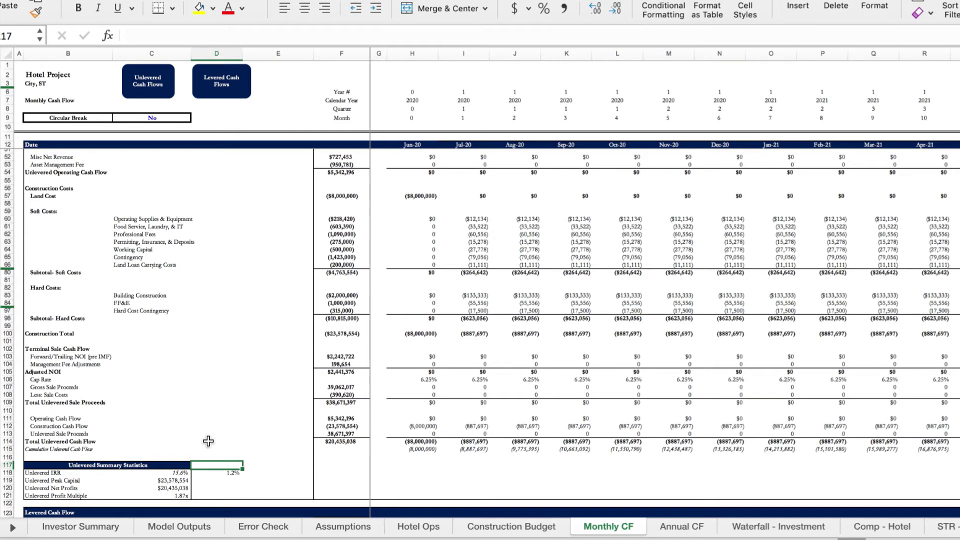
pyautogui.click(180, 472)
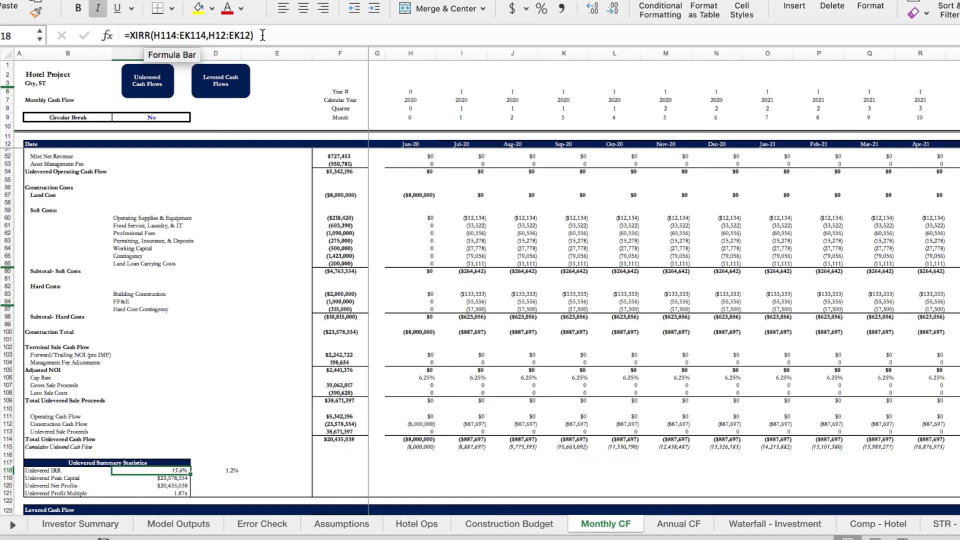
pyautogui.click(262, 35)
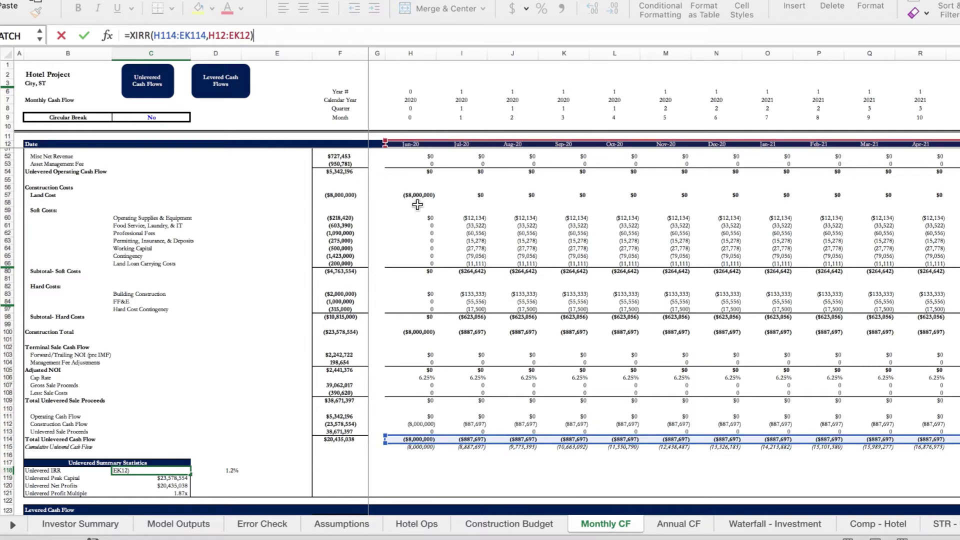
pyautogui.hscroll(10, 443, 205)
pyautogui.hscroll(10, 443, 205)
pyautogui.hscroll(-15, 443, 203)
pyautogui.press('Return')
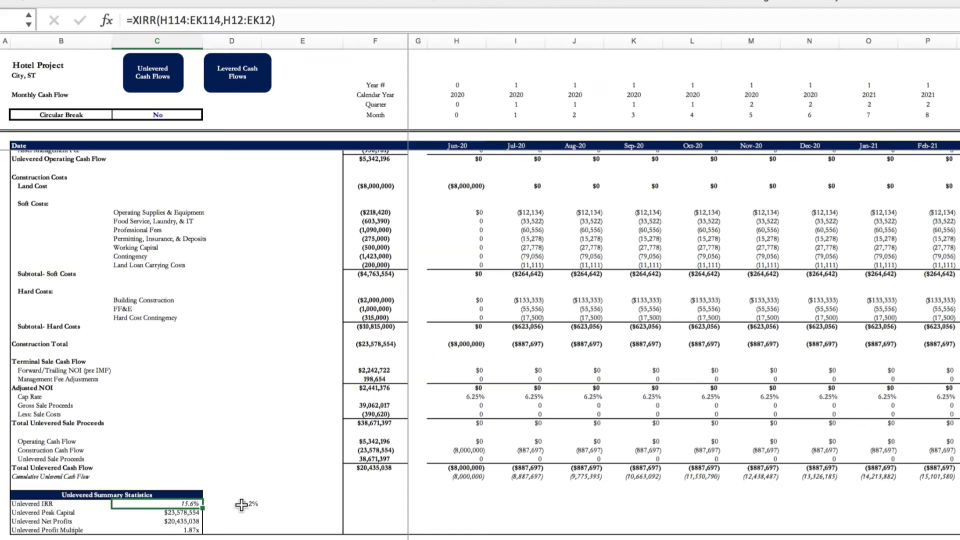
pyautogui.click(241, 504)
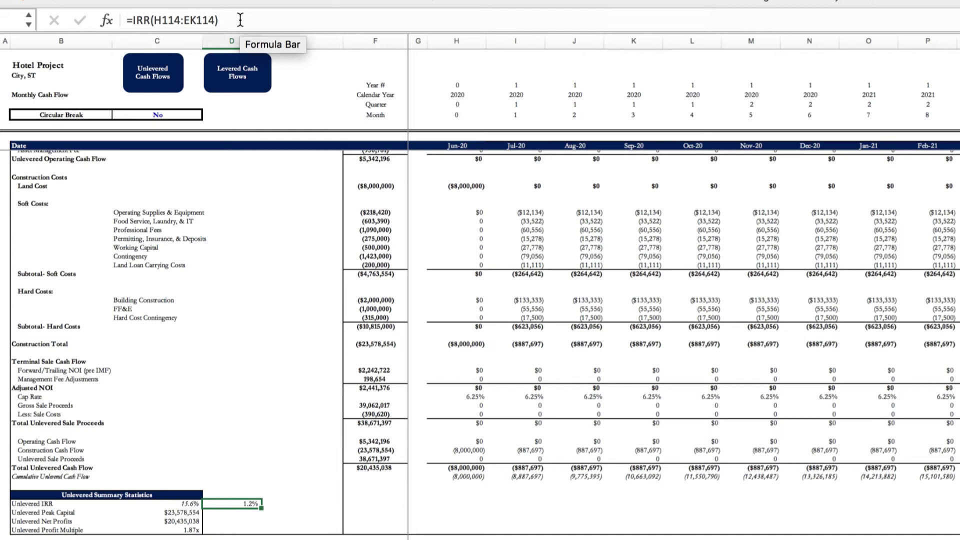
pyautogui.click(213, 20)
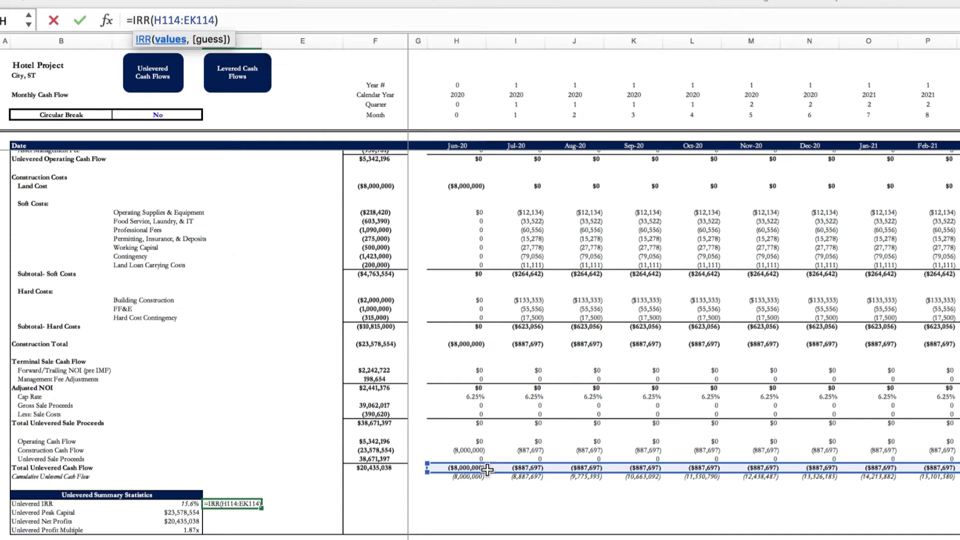
pyautogui.press('Return')
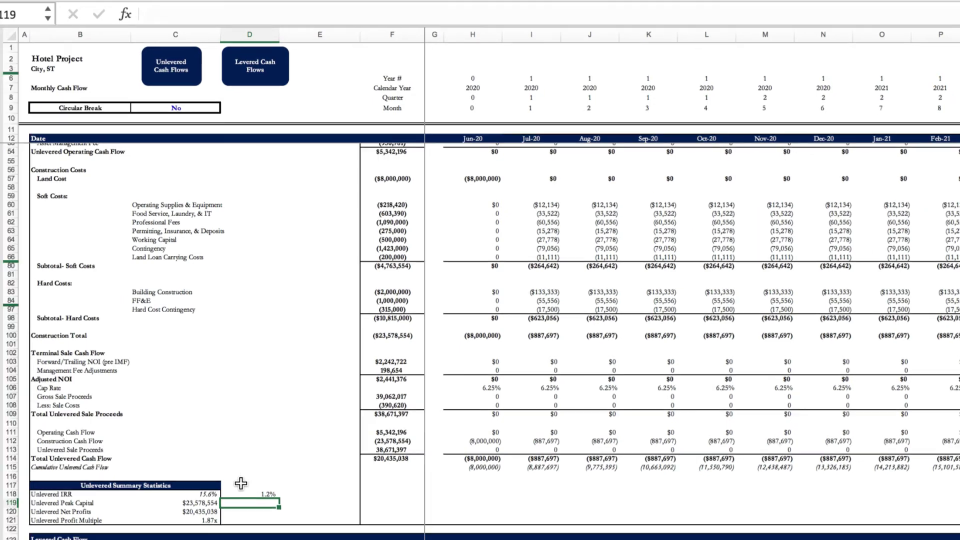
pyautogui.press('Up')
pyautogui.click(489, 458)
pyautogui.press('Right')
pyautogui.press('Right')
pyautogui.press('Right')
pyautogui.press('Left')
pyautogui.press('Left')
pyautogui.press('Left')
pyautogui.click(214, 491)
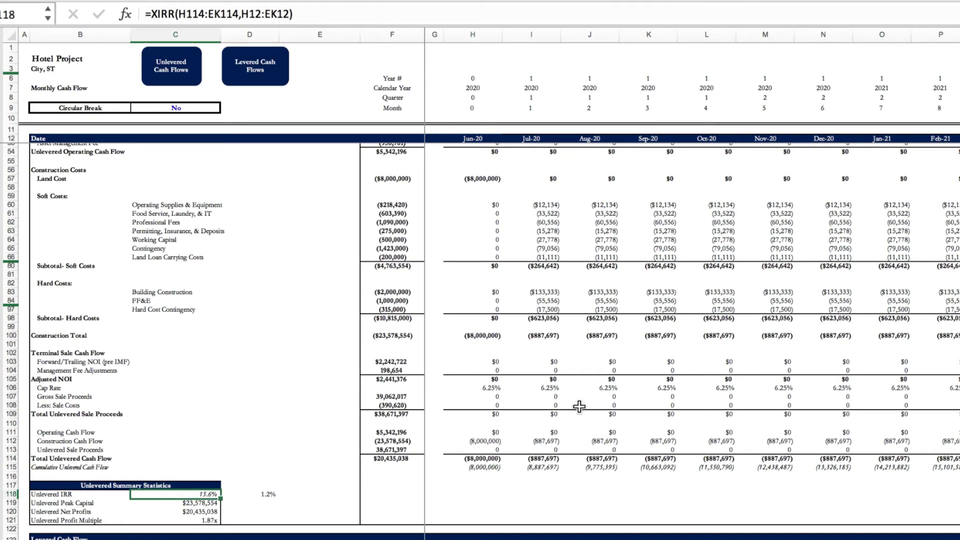
pyautogui.click(542, 458)
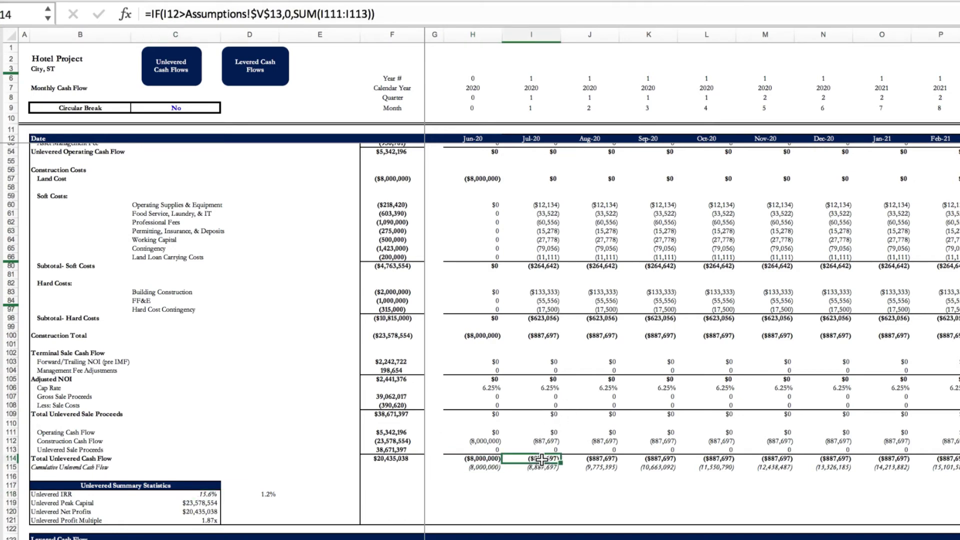
pyautogui.click(534, 139)
# Compare the 27.9% Levered IRR formula with the Unlevered IRR's XIRR formula
pyautogui.click(274, 457)
pyautogui.scroll(-15, 274, 457)
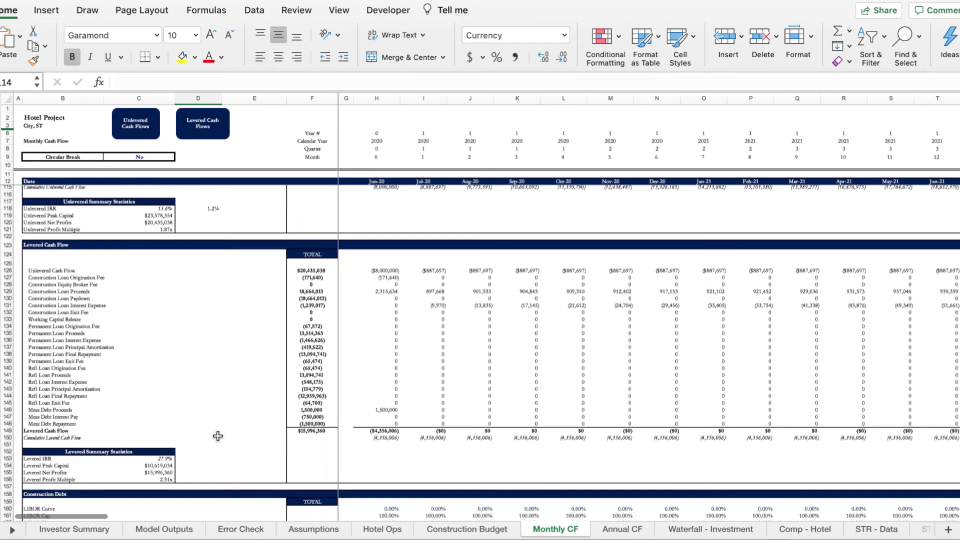
pyautogui.scroll(3, 217, 436)
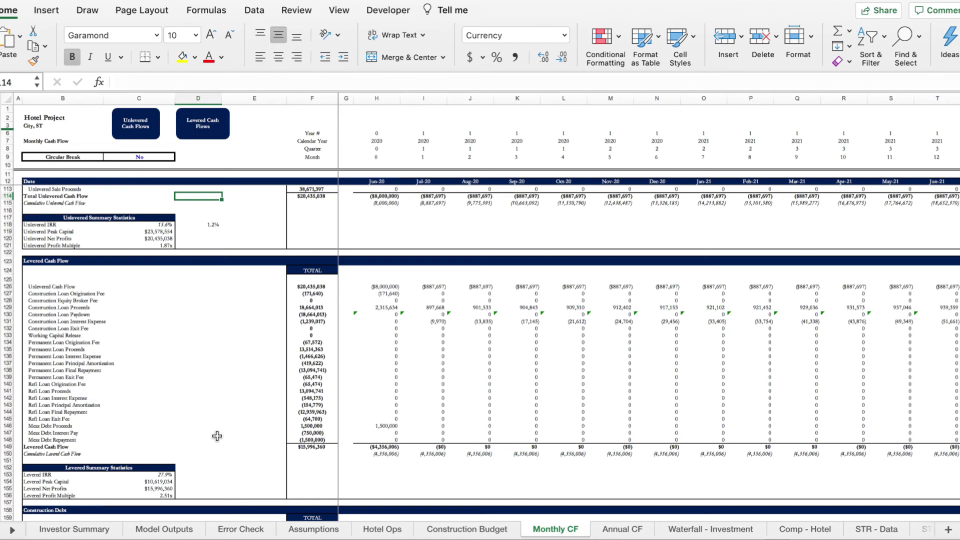
pyautogui.click(145, 474)
pyautogui.scroll(3, 189, 411)
pyautogui.click(167, 301)
# Select the empty cells beside the Levered IRR and the cumulative levered cash flow
pyautogui.scroll(-5, 193, 411)
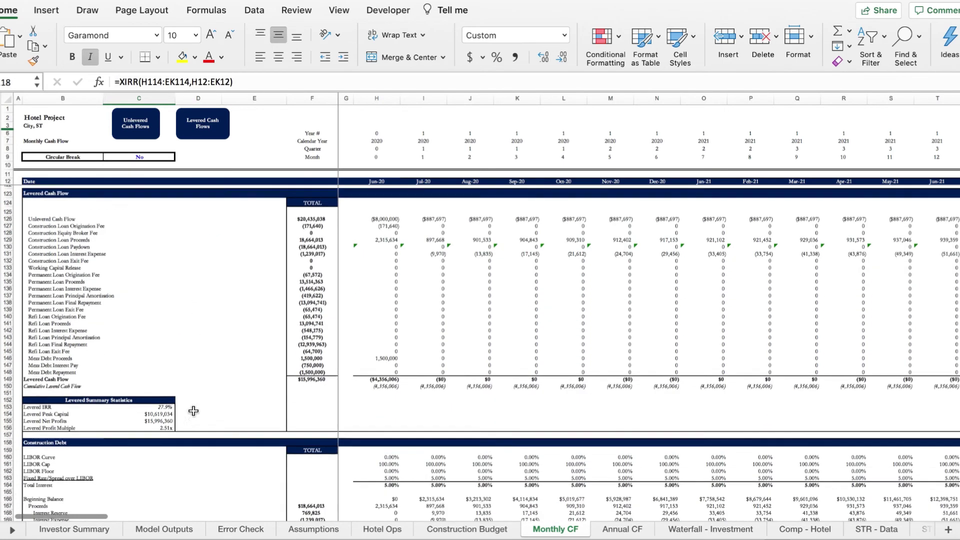
pyautogui.scroll(-1, 194, 410)
pyautogui.click(189, 397)
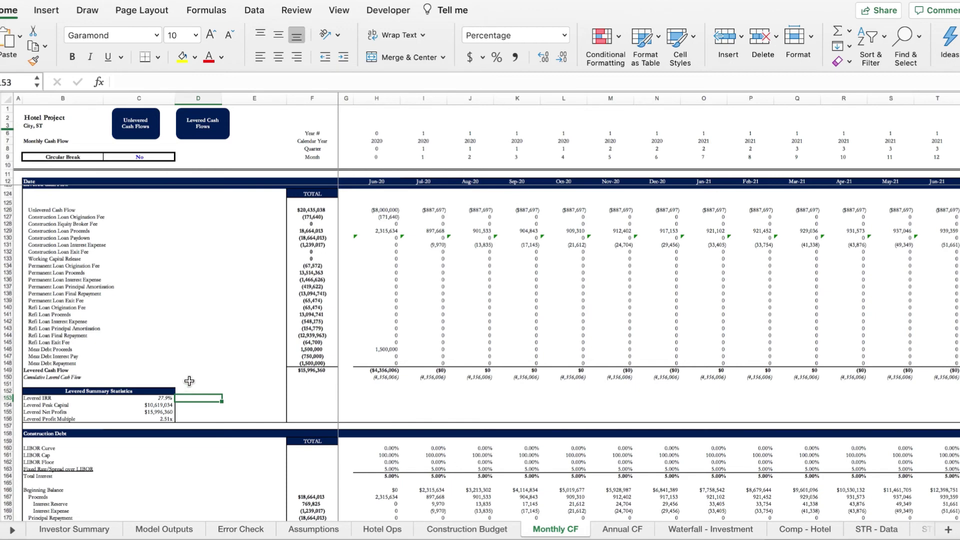
pyautogui.click(189, 377)
pyautogui.click(188, 399)
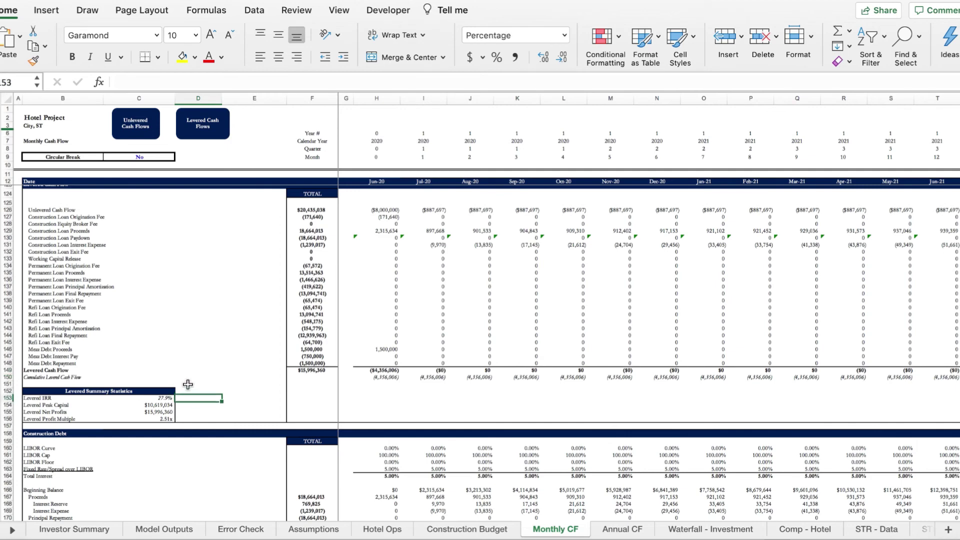